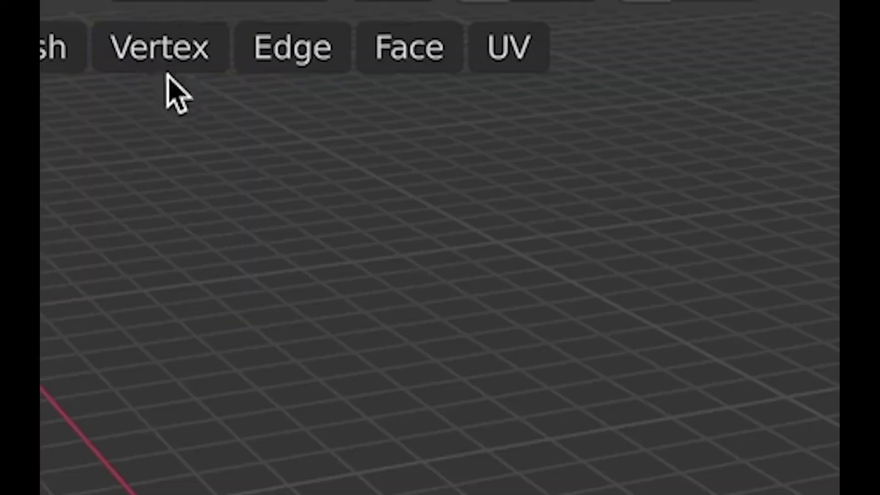
Rip a top cube corner with Rip Vertices and Fill and drag it out to the right
left_click(299, 46)
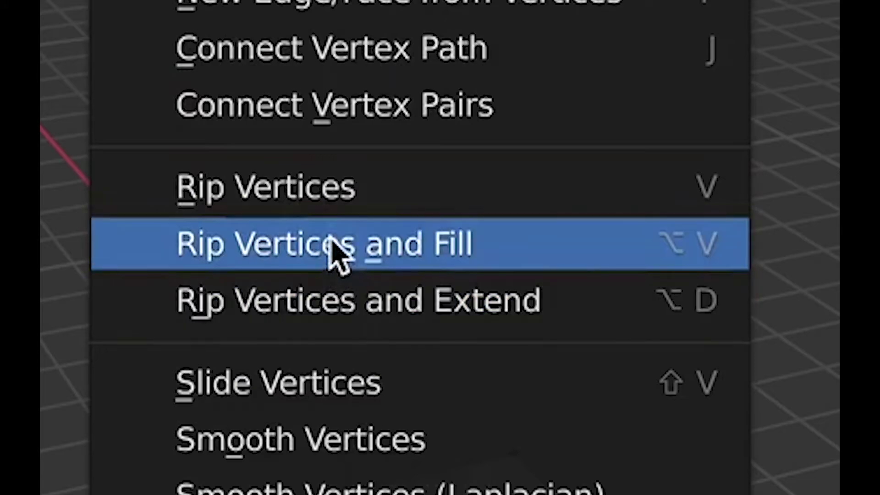
left_click(338, 253)
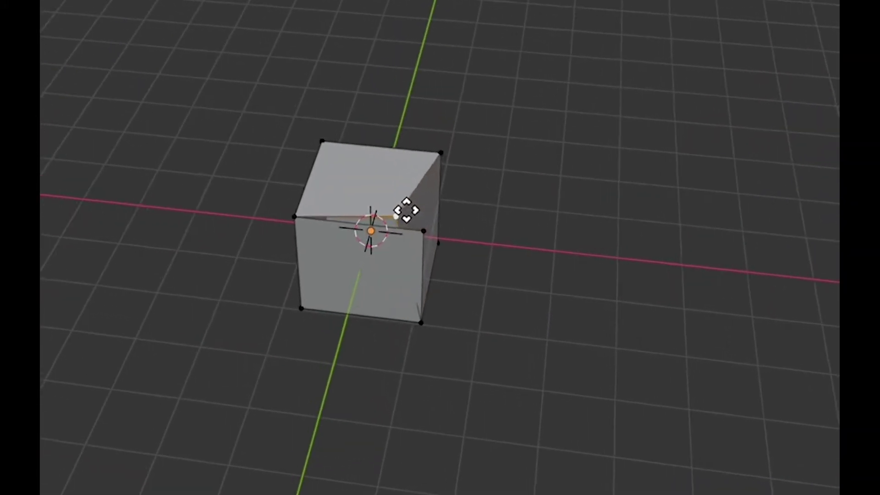
left_click(584, 169)
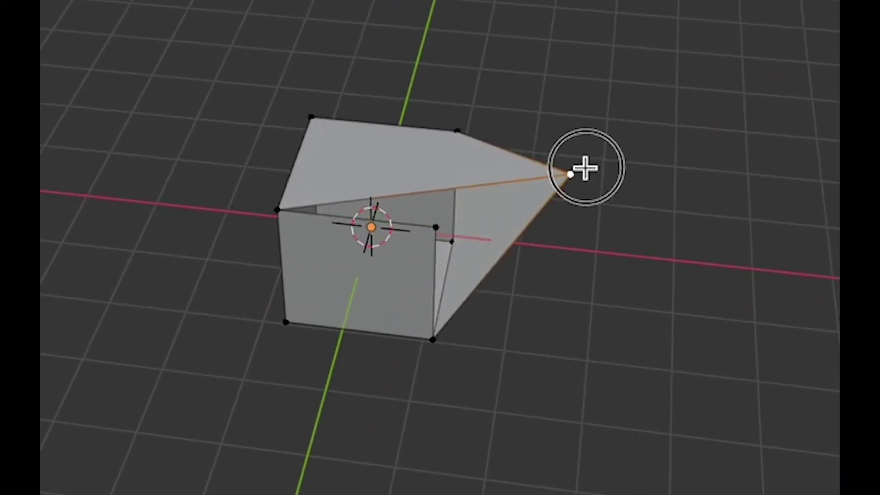
middle_click_drag(586, 167, 585, 168)
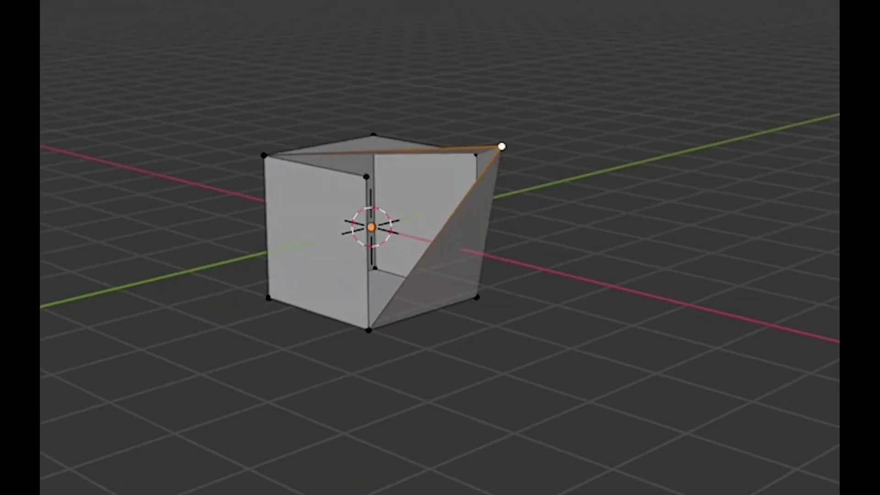
left_click(190, 154)
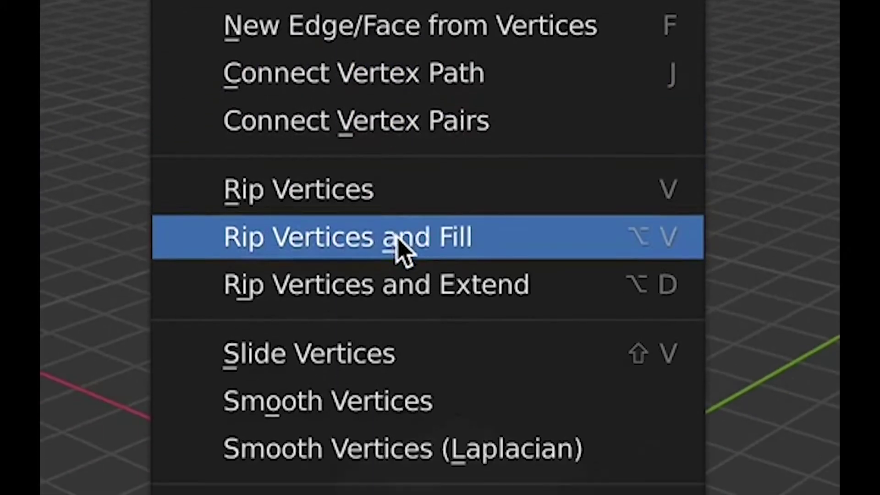
Rip another corner with fill, raise it into a peak, and leave Edit Mode to inspect it
left_click(401, 245)
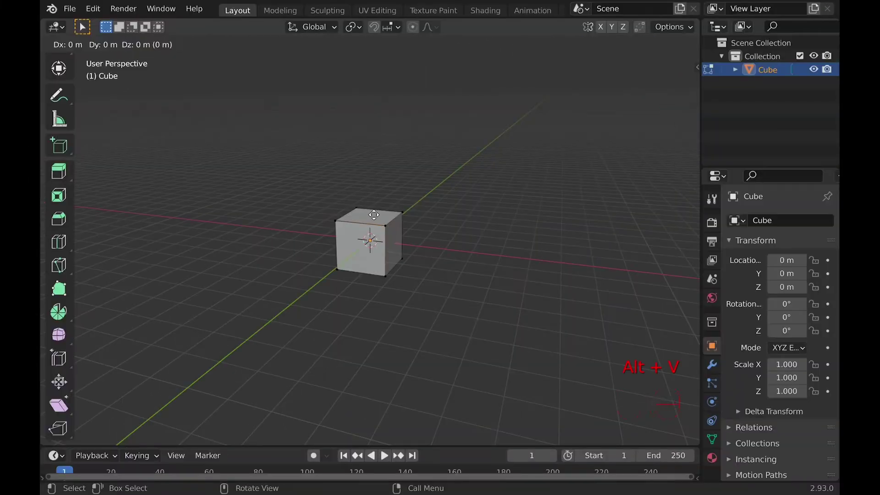
left_click(361, 162)
middle_click_drag(361, 163, 368, 174)
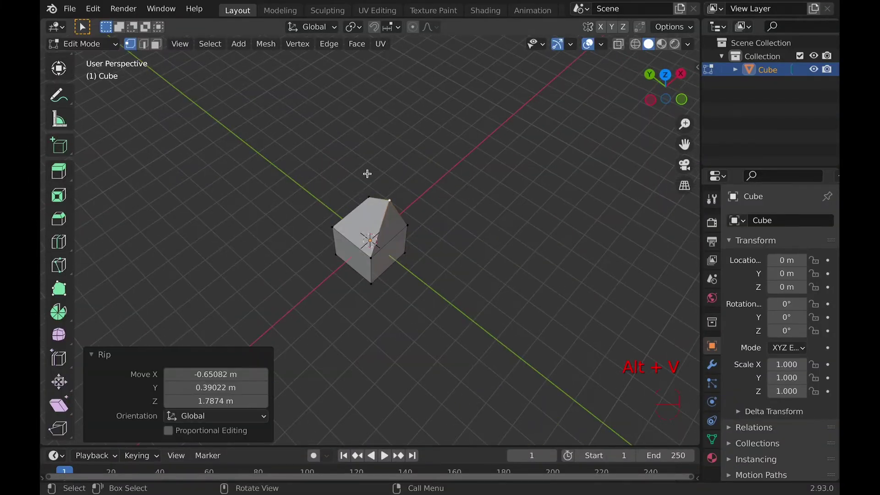
left_click(351, 218, "shift")
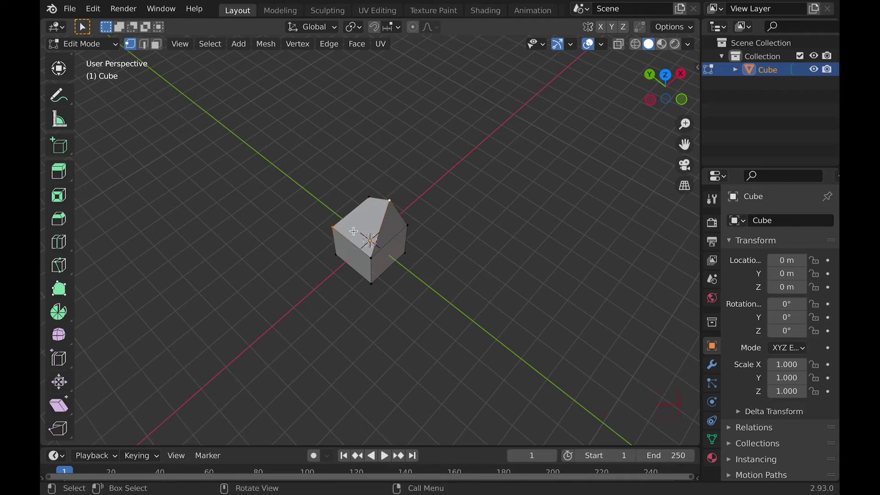
middle_click_drag(352, 231, 353, 235)
key("Tab")
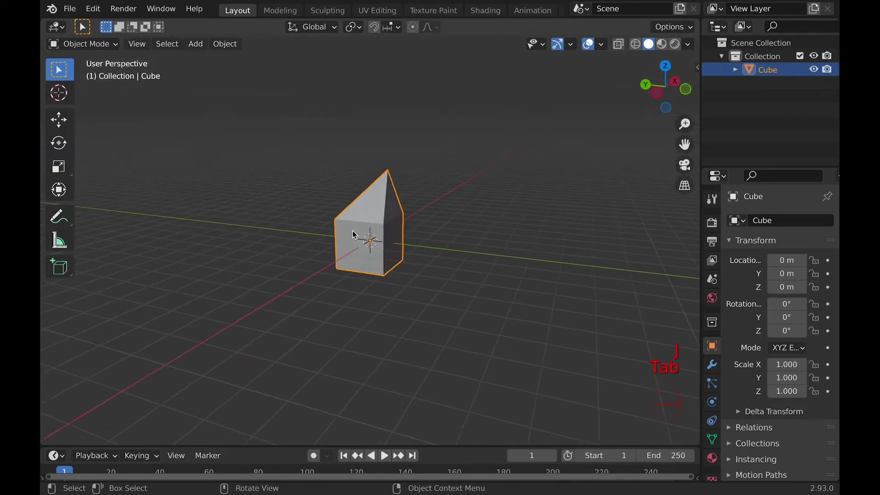
Return to mesh editing and switch to the Rip Edge tool
key("ctrl+z")
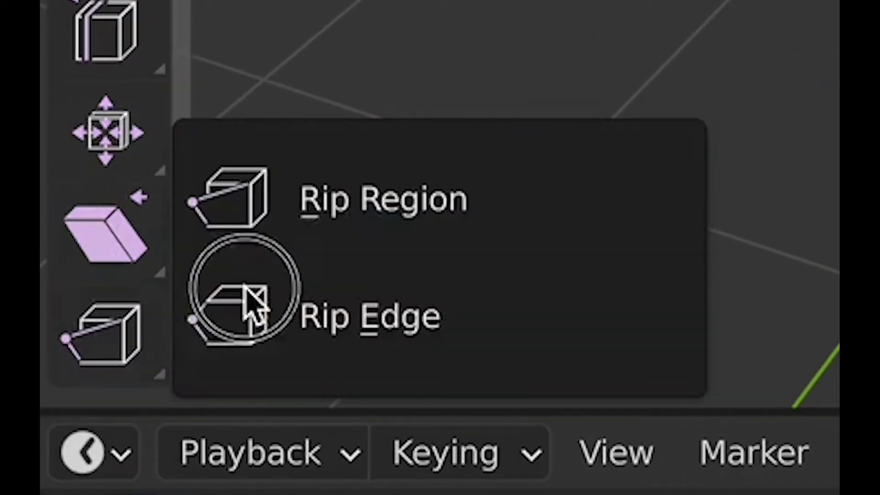
left_click_drag(96, 385, 374, 304)
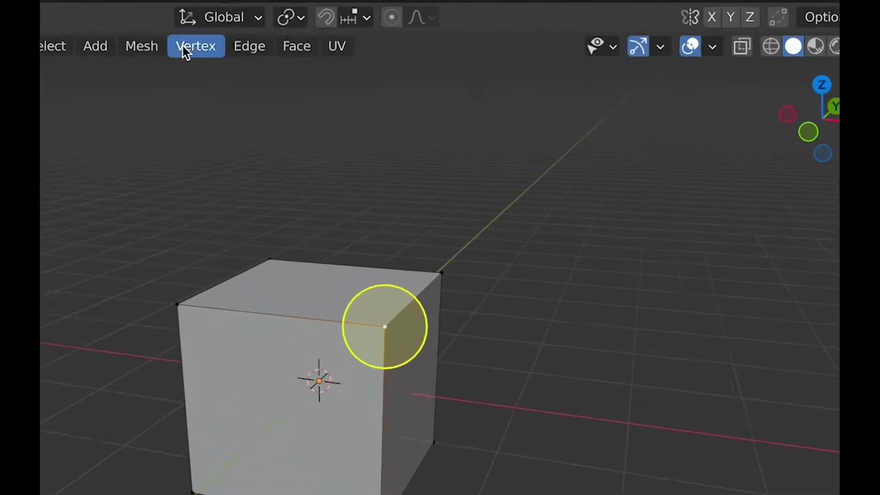
left_click(292, 44)
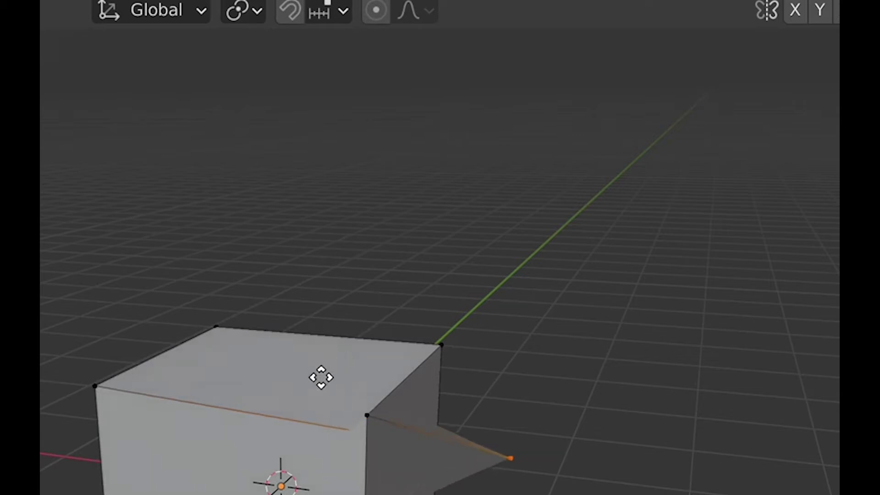
Undo the previous rip and extend a cube corner into a pointed vertex with Alt+D
key("super+z")
key("alt+d")
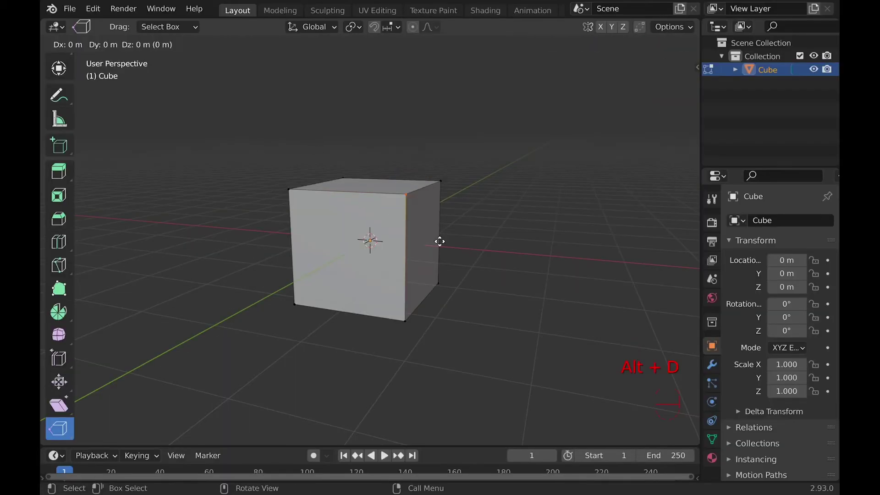
left_click(493, 278)
middle_click_drag(494, 279, 448, 281)
left_click(448, 286)
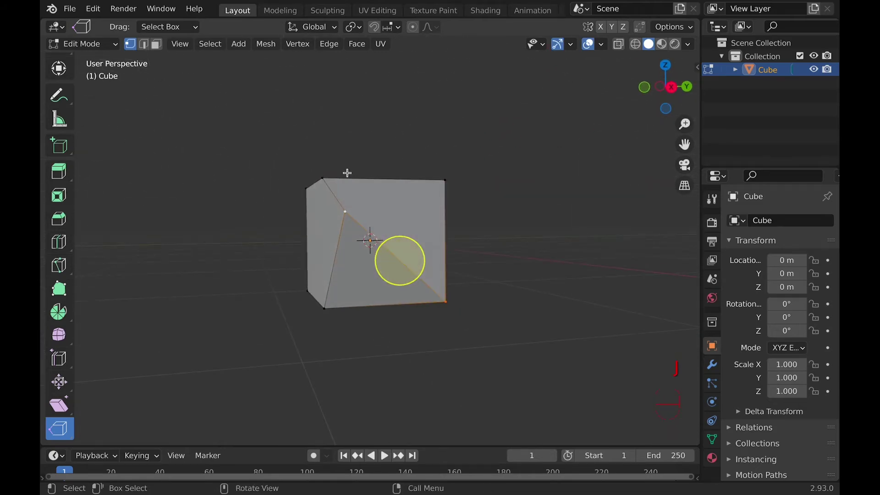
Rip the corner with Move X 2.1659, Y 0.29512, Z 0.22024 m in Cursor orientation
left_click(400, 260)
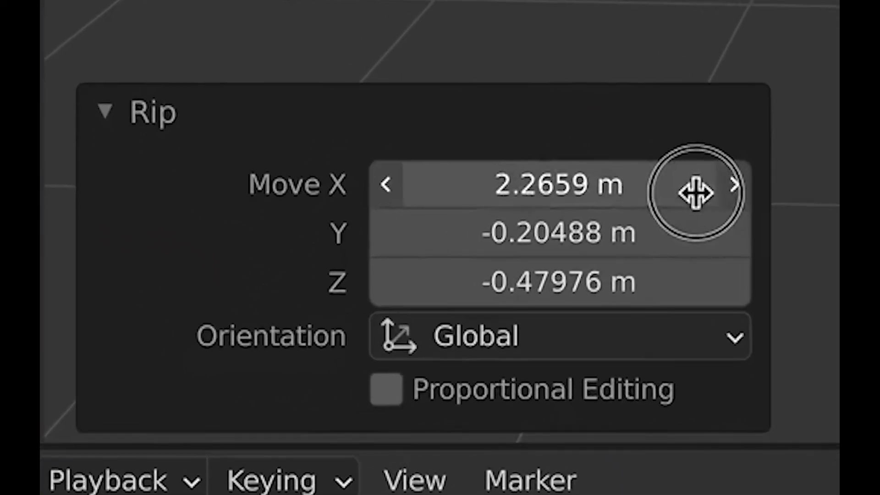
mouse_move(694, 191)
left_mouse_down()
mouse_move(420, 191)
mouse_move(660, 199)
mouse_move(422, 184)
left_mouse_up()
left_click_drag(829, 217, 481, 221)
left_click_drag(482, 273, 548, 273)
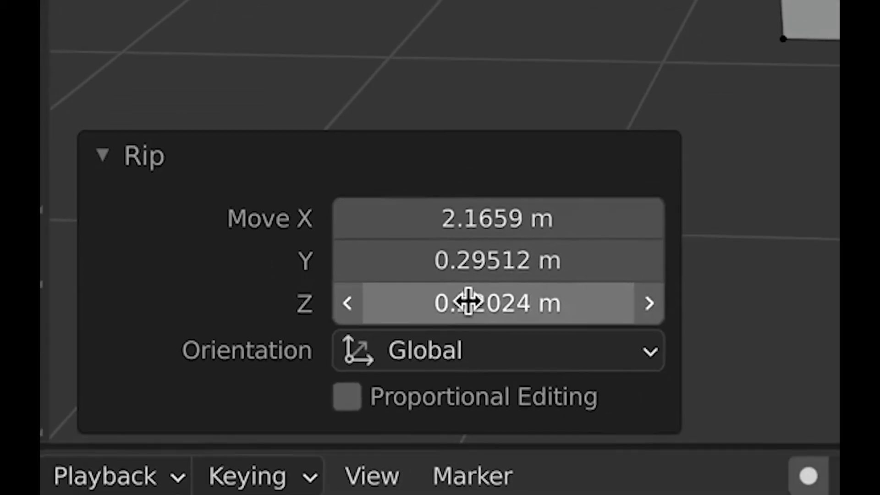
left_click(204, 413)
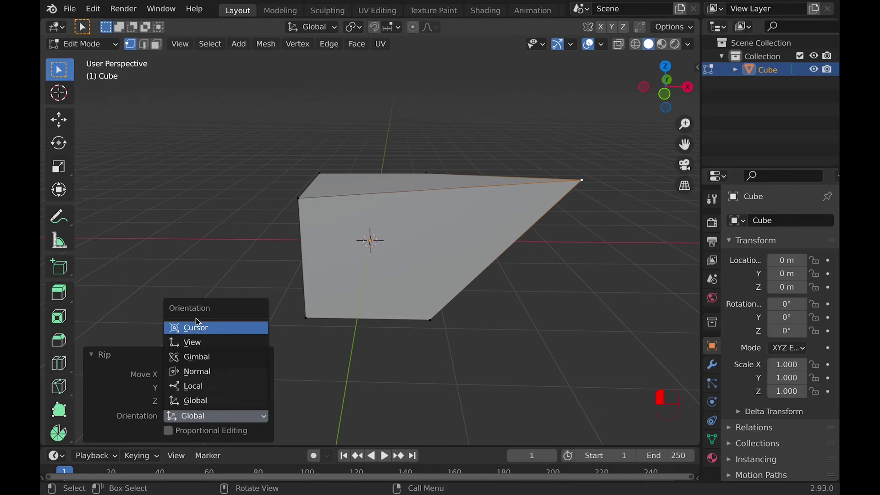
left_click(195, 326)
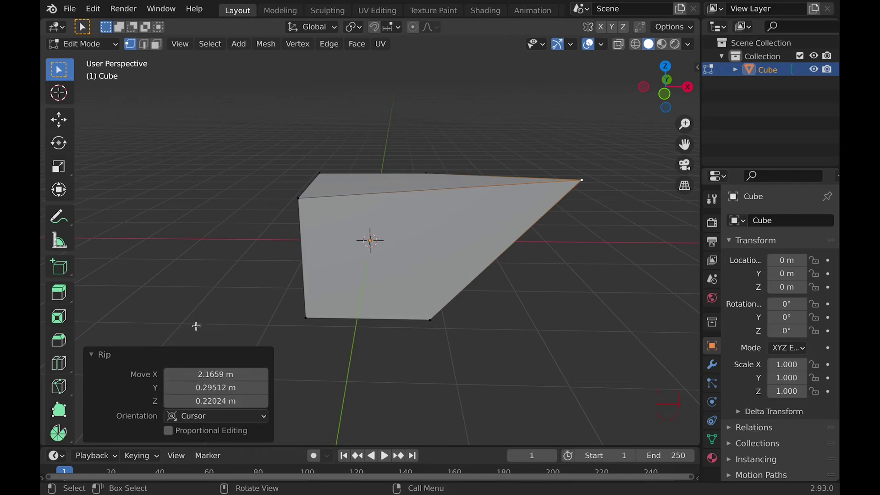